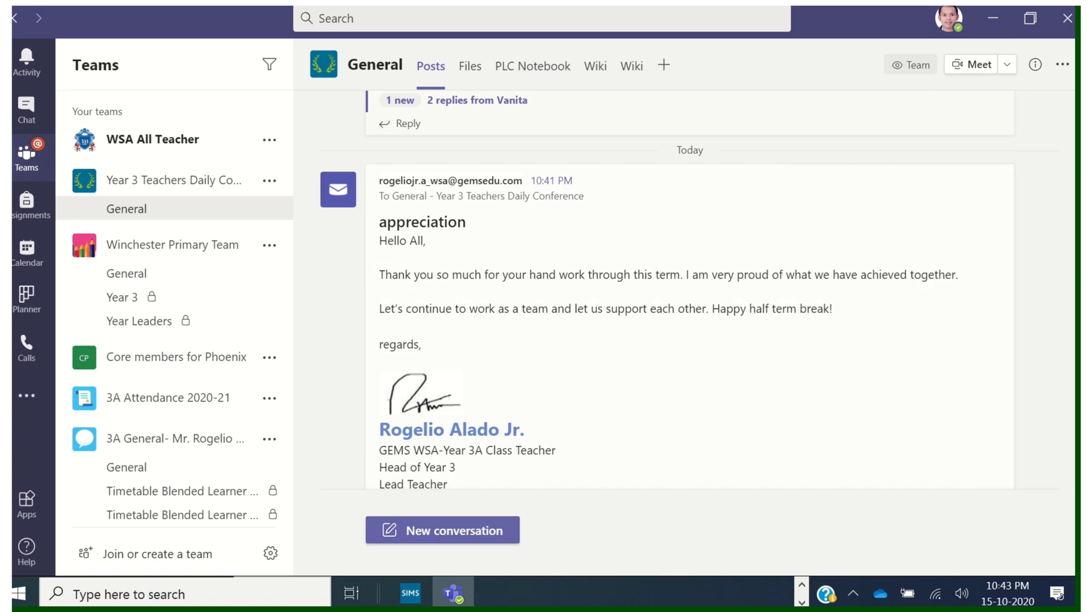
{"action": "scroll", "coordinate": [691, 305], "scroll_direction": "up", "scroll_amount": 2}
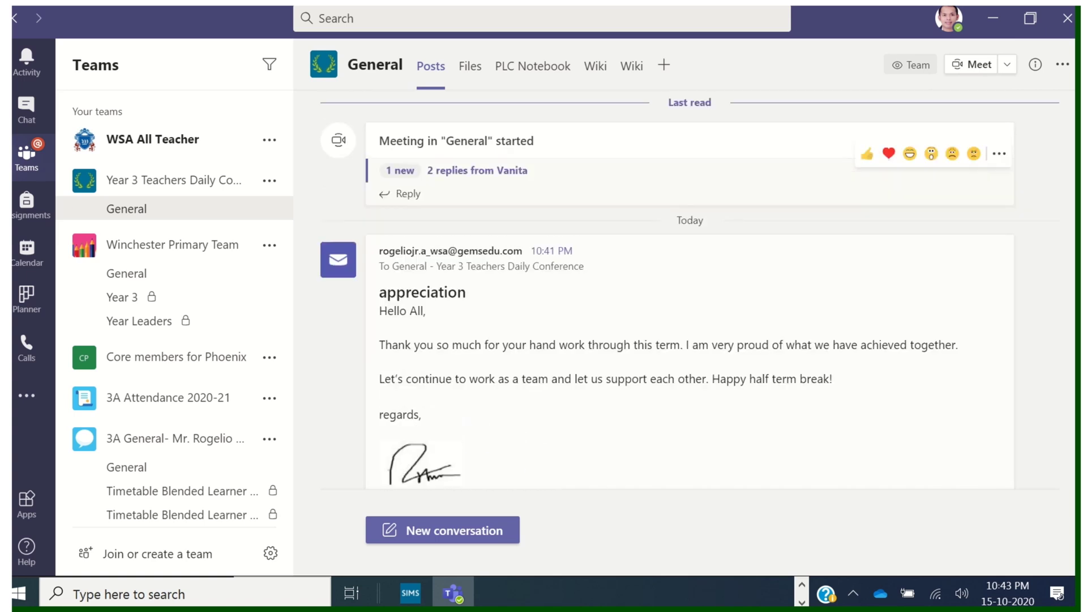
{"action": "scroll", "coordinate": [690, 306], "scroll_direction": "down", "scroll_amount": 2}
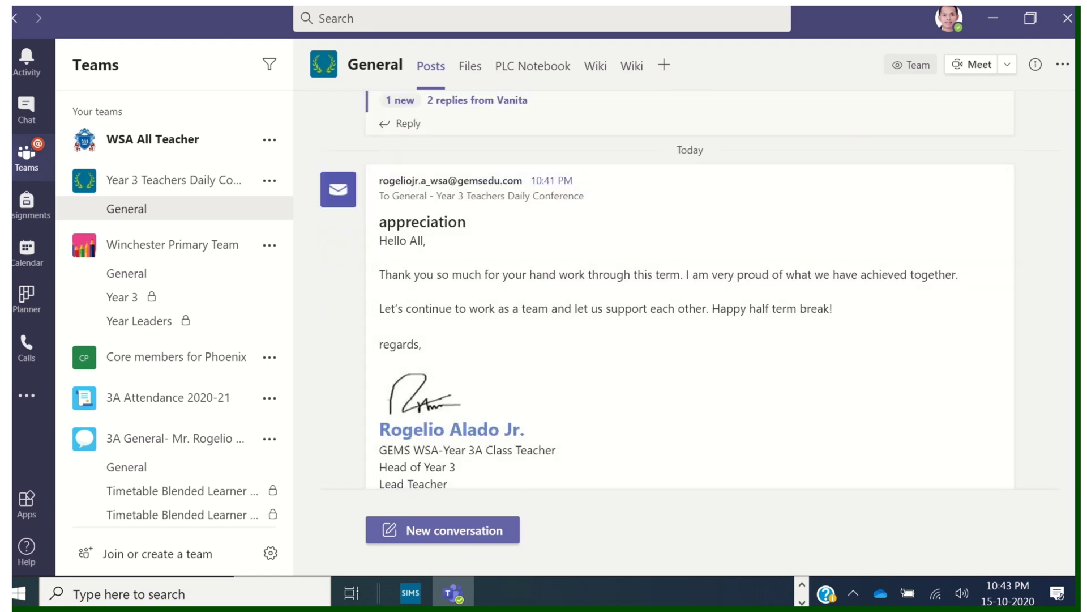
{"action": "scroll", "coordinate": [690, 306], "scroll_direction": "down", "scroll_amount": 1}
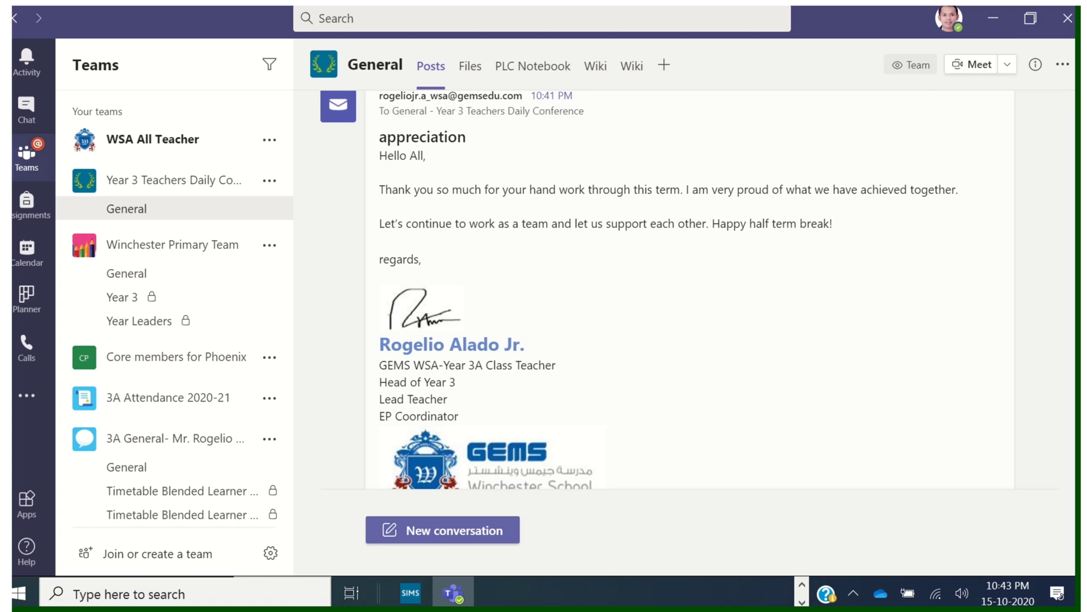
{"action": "scroll", "coordinate": [663, 297], "scroll_direction": "up", "scroll_amount": 1}
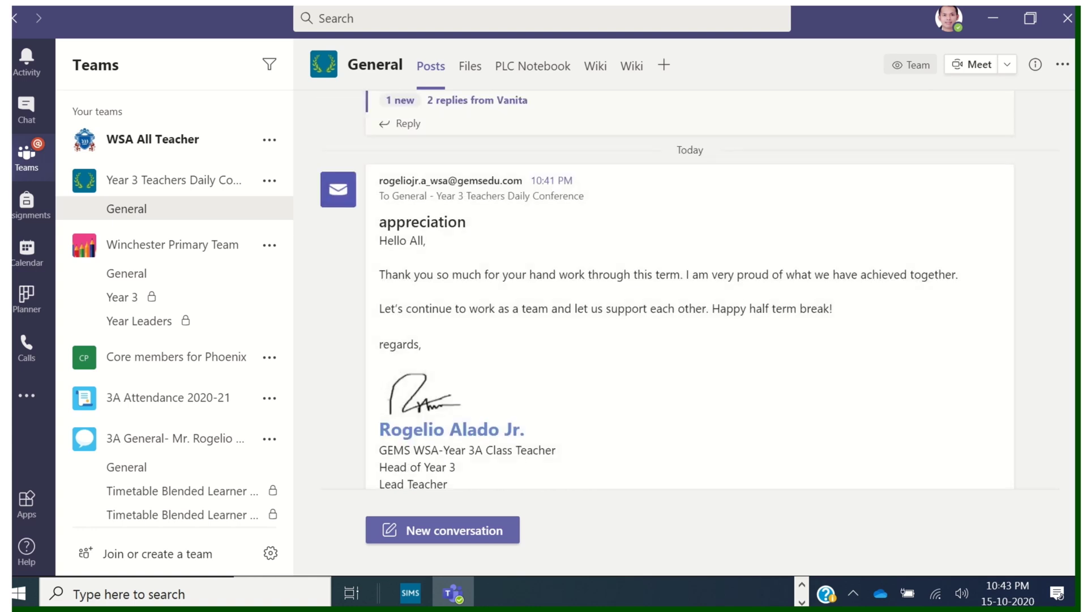
{"action": "scroll", "coordinate": [662, 297], "scroll_direction": "down", "scroll_amount": 1}
{"action": "scroll", "coordinate": [663, 298], "scroll_direction": "down", "scroll_amount": 2}
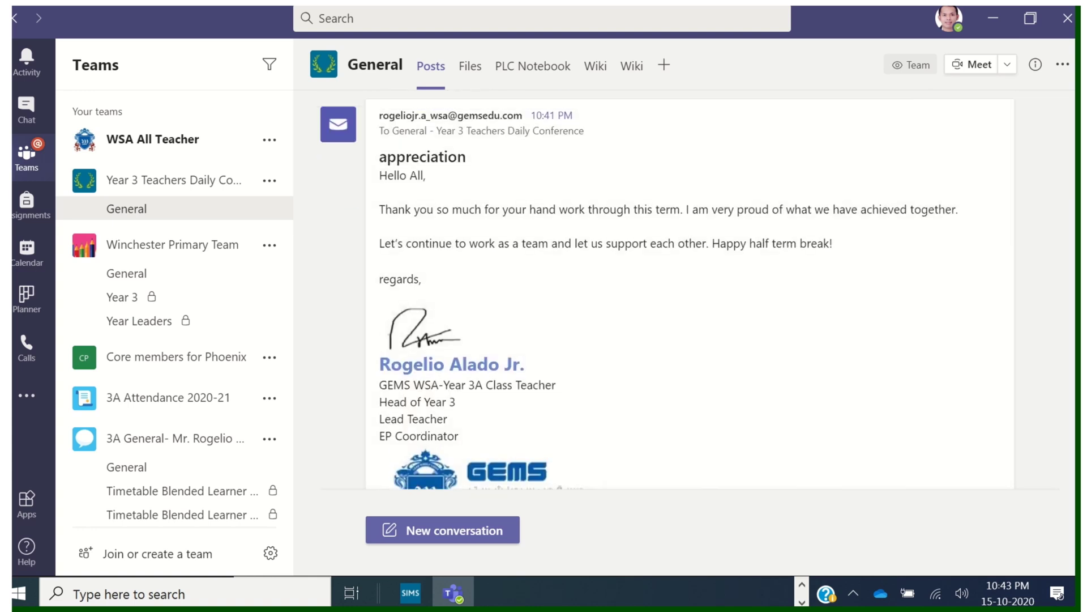
{"action": "scroll", "coordinate": [663, 297], "scroll_direction": "up", "scroll_amount": 3}
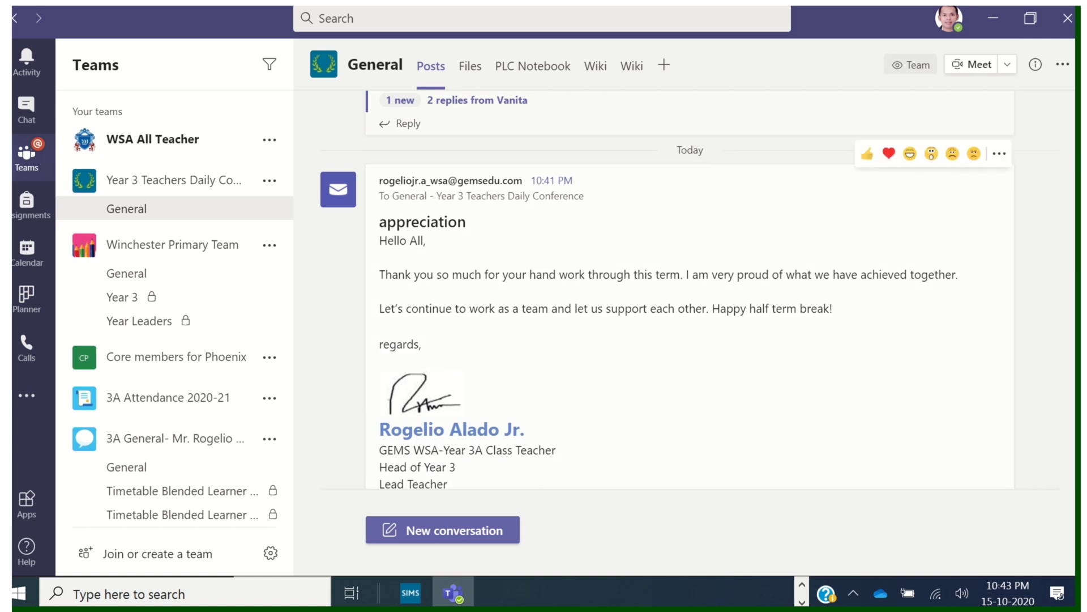
{"action": "scroll", "coordinate": [663, 298], "scroll_direction": "up", "scroll_amount": 1}
{"action": "scroll", "coordinate": [664, 298], "scroll_direction": "down", "scroll_amount": 1}
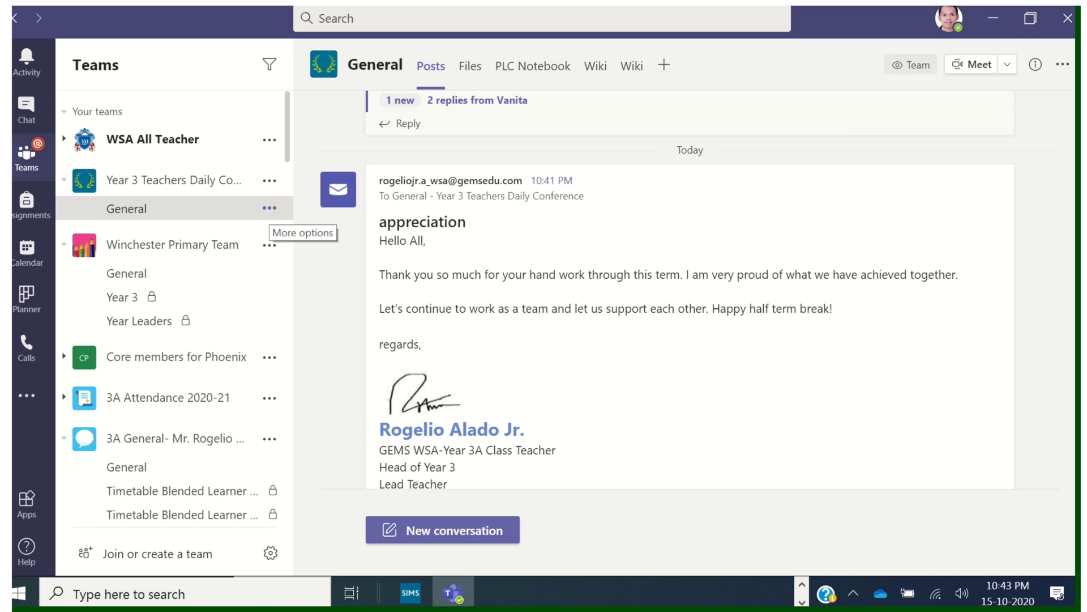
Step: Copy the Year 3 General channel's email address and switch over to Outlook
{"action": "left_click", "coordinate": [269, 209]}
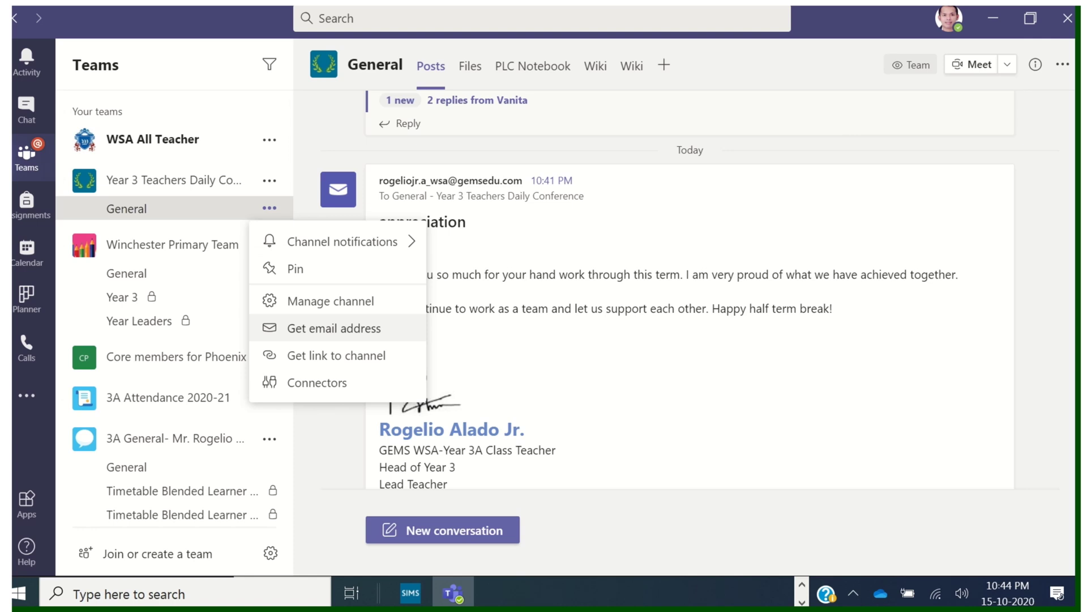
{"action": "left_click", "coordinate": [334, 328]}
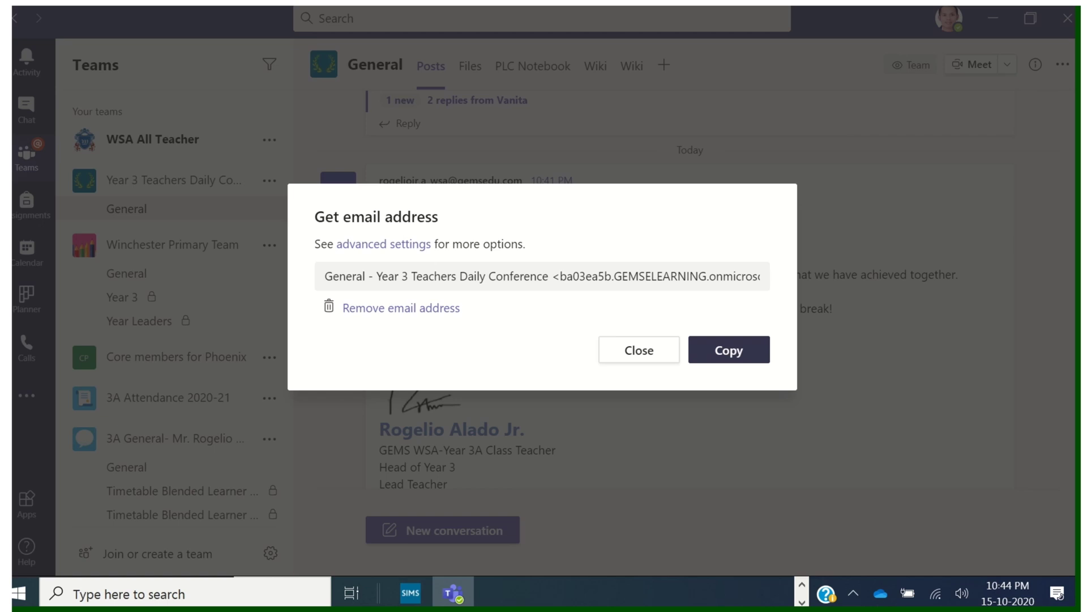
{"action": "left_click", "coordinate": [729, 349]}
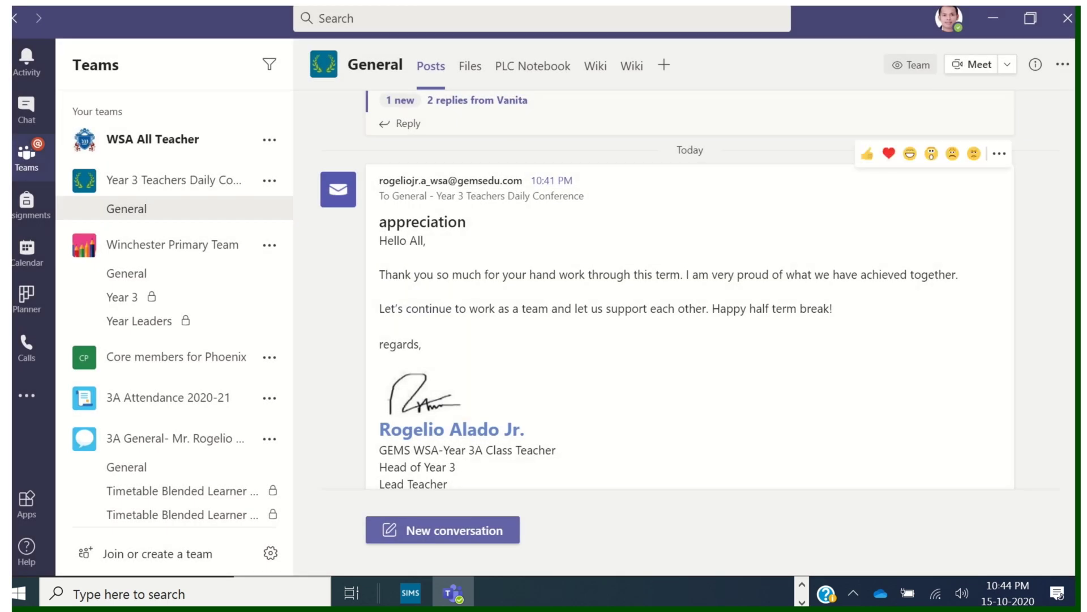
{"action": "left_click", "coordinate": [801, 584]}
{"action": "left_click", "coordinate": [475, 594]}
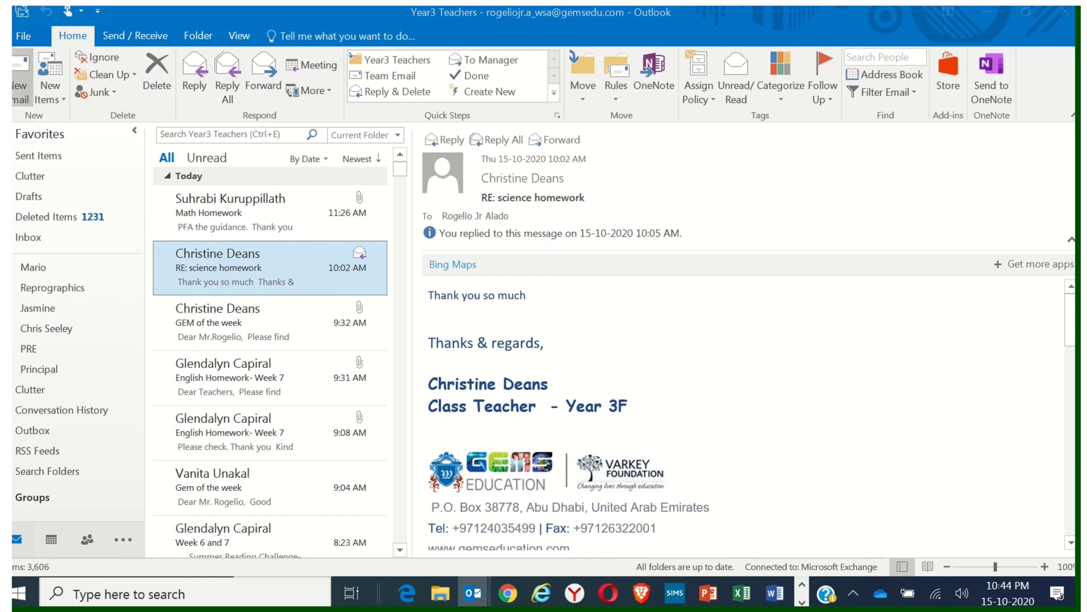
Step: Send a 'testing' email with a short reminder to the copied General channel address
{"action": "left_click", "coordinate": [19, 86]}
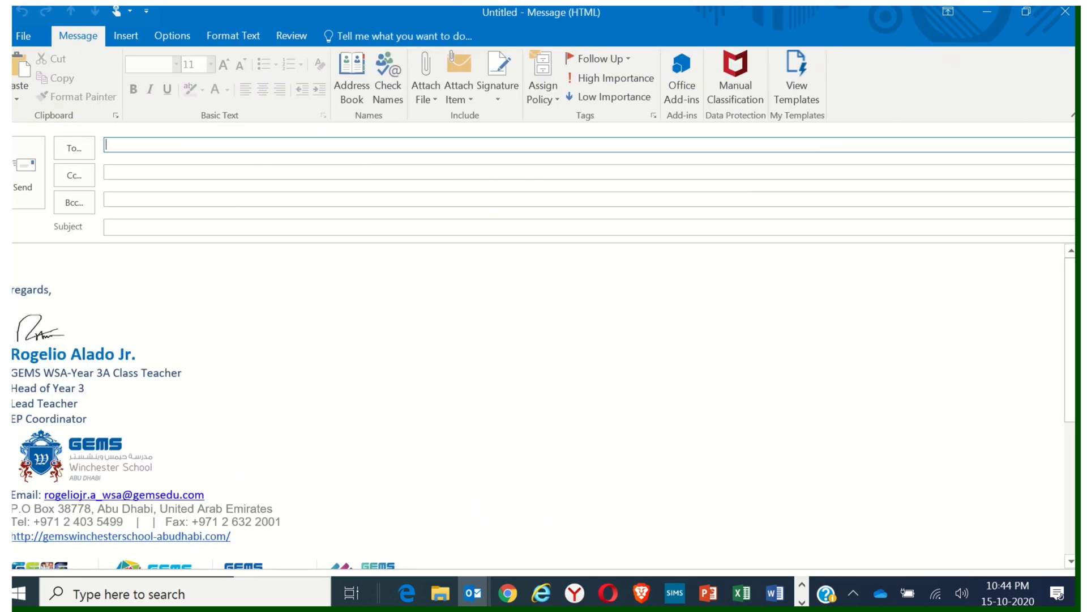
{"action": "key", "text": "ctrl+v"}
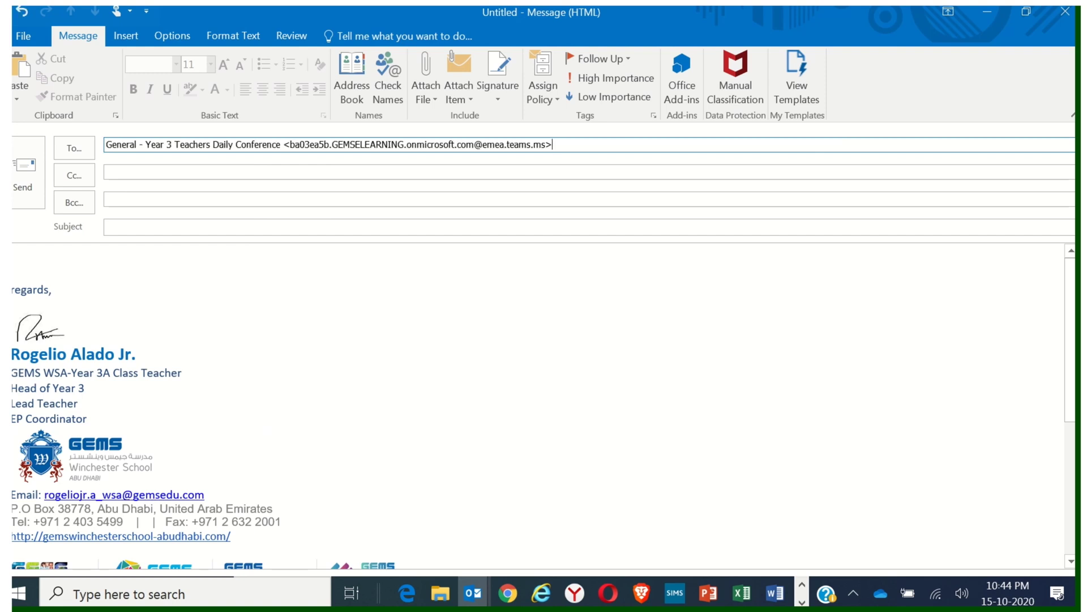
{"action": "key", "text": "Tab"}
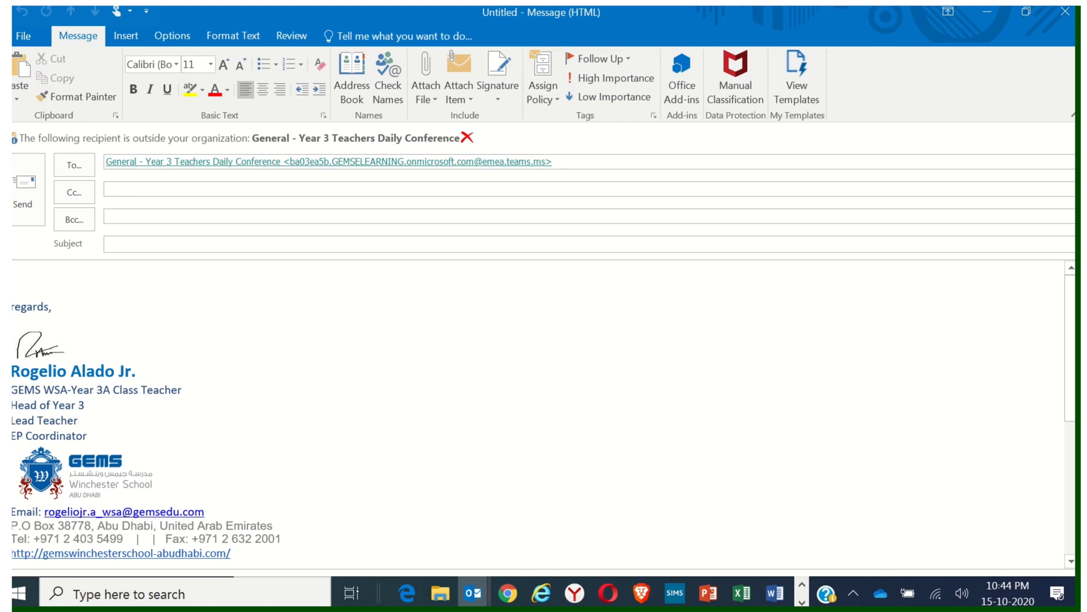
{"action": "type", "text": "Hello,"}
{"action": "key", "text": "Return"}
{"action": "key", "text": "Return"}
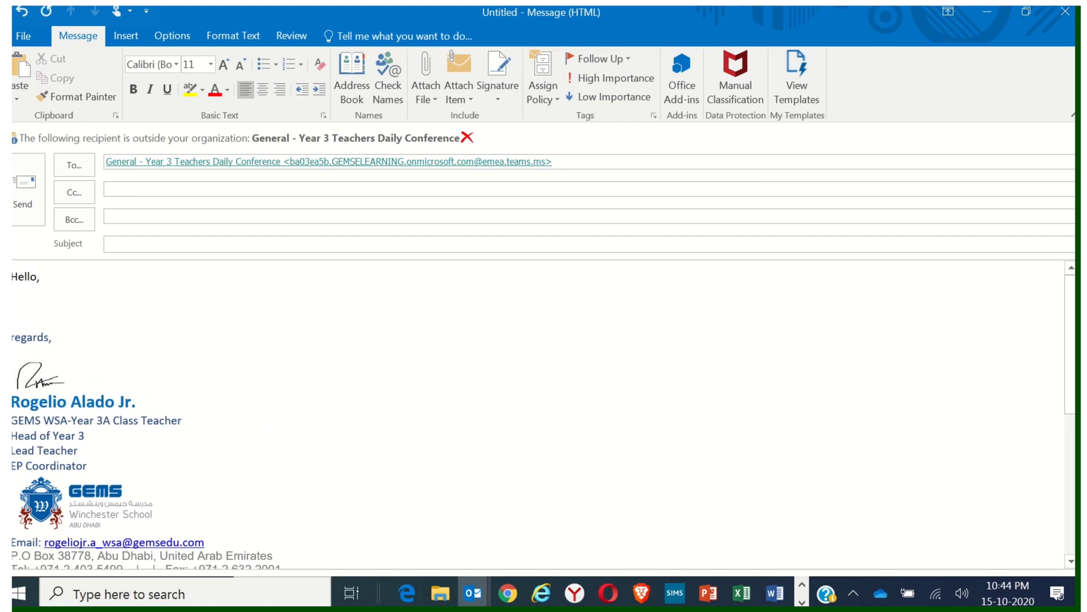
{"action": "type", "text": "Reminder"}
{"action": "type", "text": ", This"}
{"action": "type", "text": " is a testing"}
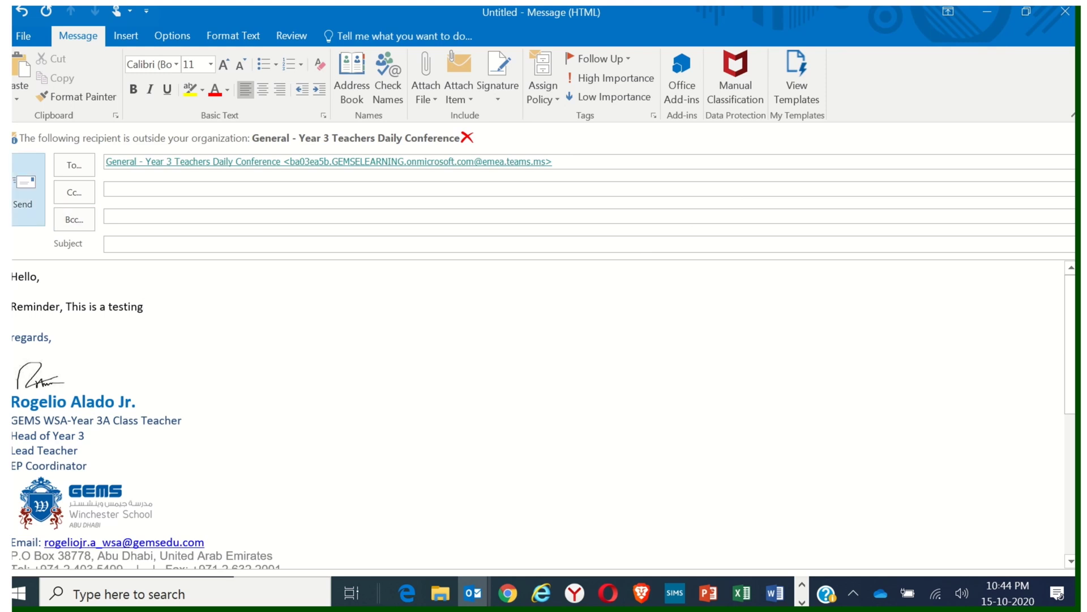
{"action": "left_click", "coordinate": [136, 243]}
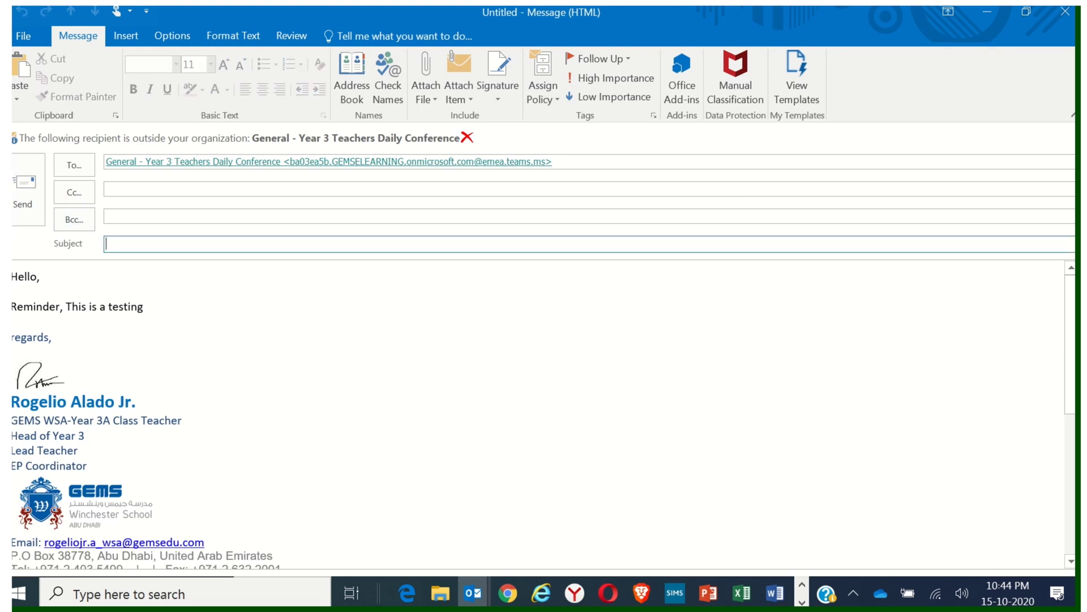
{"action": "type", "text": "testing"}
{"action": "left_click", "coordinate": [23, 189]}
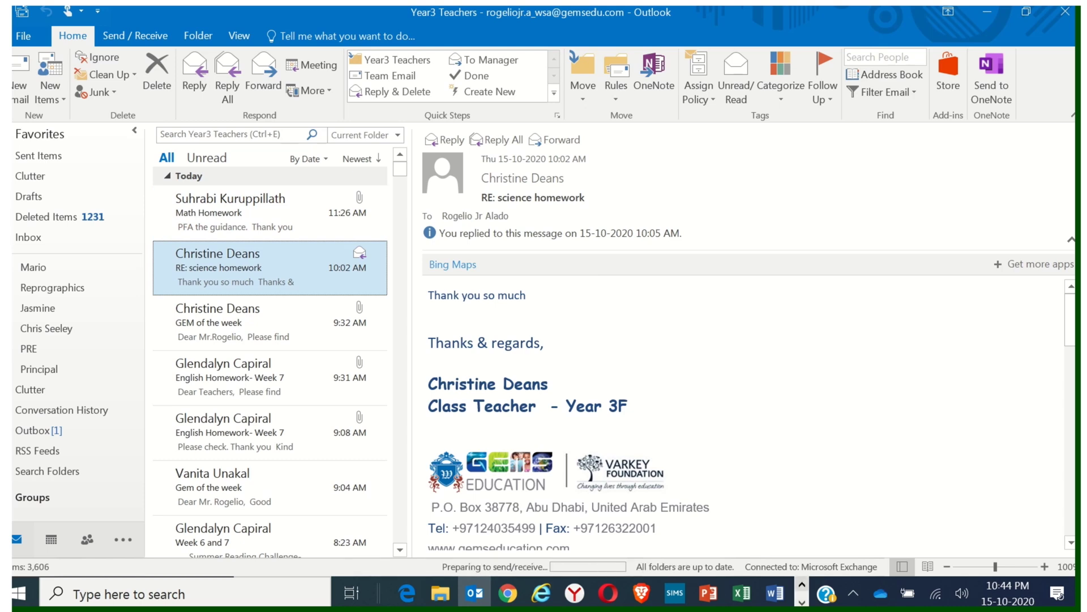
Step: Back in Teams, start a reply to the emailed 'testing' post in Year 3 General
{"action": "left_click", "coordinate": [801, 584]}
{"action": "left_click", "coordinate": [453, 593]}
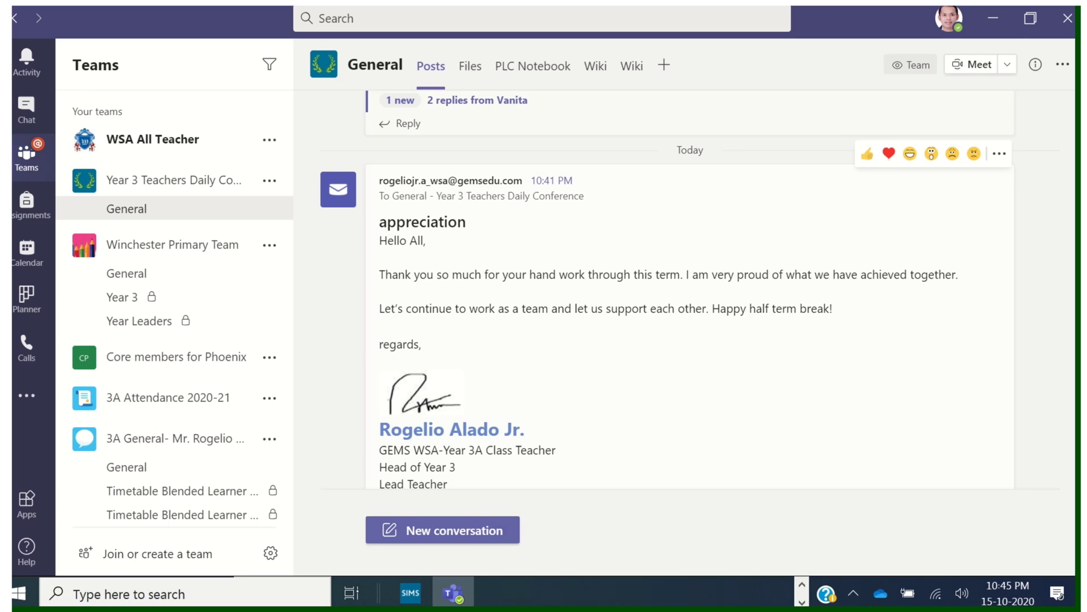
{"action": "scroll", "coordinate": [680, 298], "scroll_direction": "down", "scroll_amount": 1}
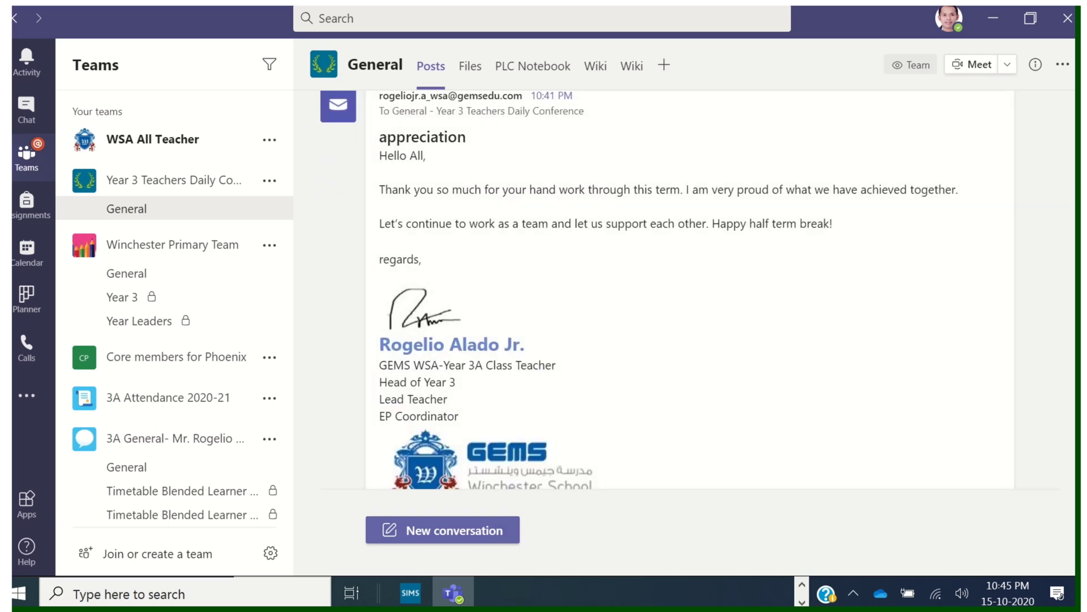
{"action": "scroll", "coordinate": [679, 298], "scroll_direction": "down", "scroll_amount": 3}
{"action": "scroll", "coordinate": [680, 297], "scroll_direction": "down", "scroll_amount": 3}
{"action": "scroll", "coordinate": [680, 297], "scroll_direction": "down", "scroll_amount": 3}
{"action": "scroll", "coordinate": [680, 297], "scroll_direction": "down", "scroll_amount": 3}
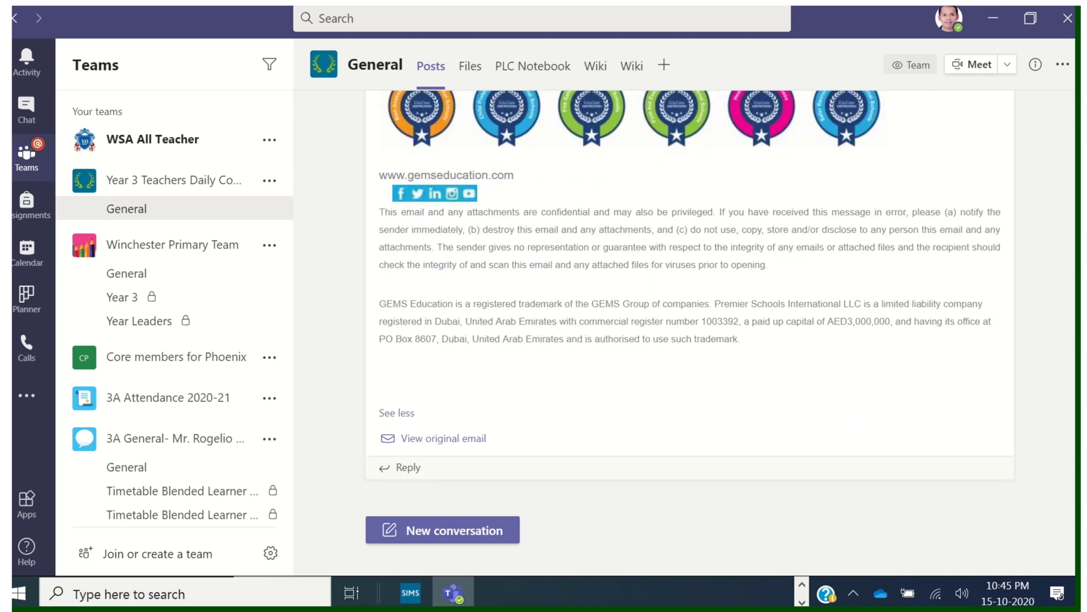
{"action": "scroll", "coordinate": [680, 297], "scroll_direction": "down", "scroll_amount": 2}
{"action": "scroll", "coordinate": [681, 298], "scroll_direction": "up", "scroll_amount": 1}
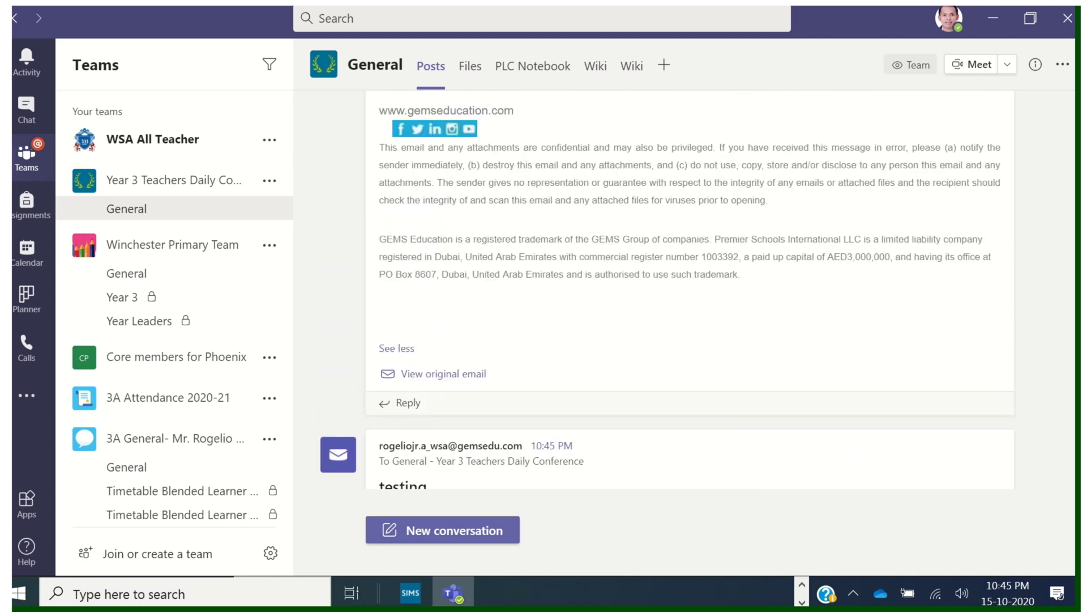
{"action": "scroll", "coordinate": [680, 297], "scroll_direction": "down", "scroll_amount": 2}
{"action": "scroll", "coordinate": [680, 297], "scroll_direction": "down", "scroll_amount": 2}
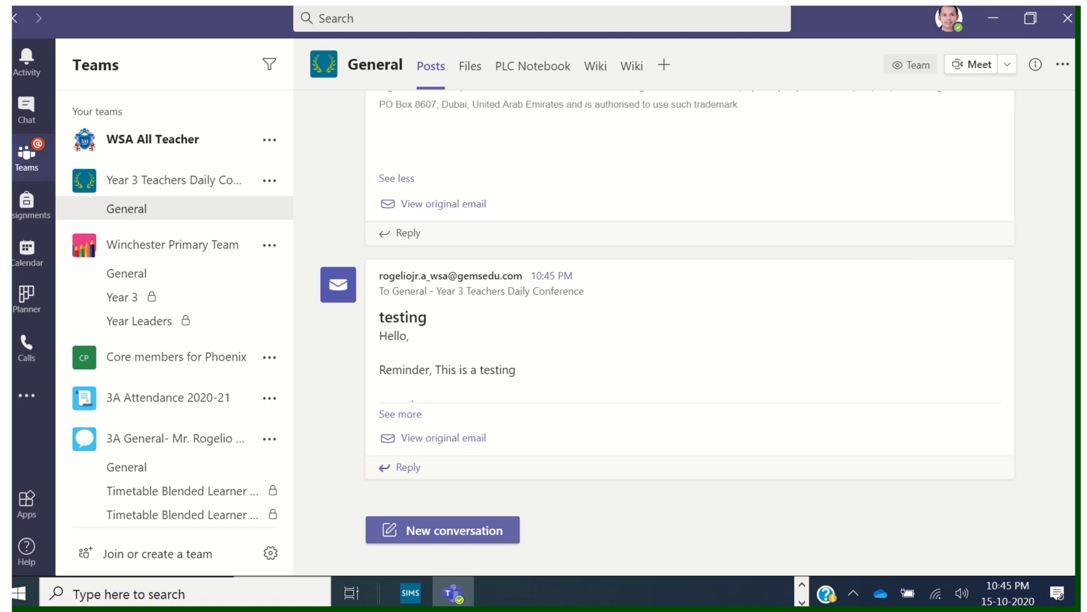
{"action": "left_click", "coordinate": [408, 468]}
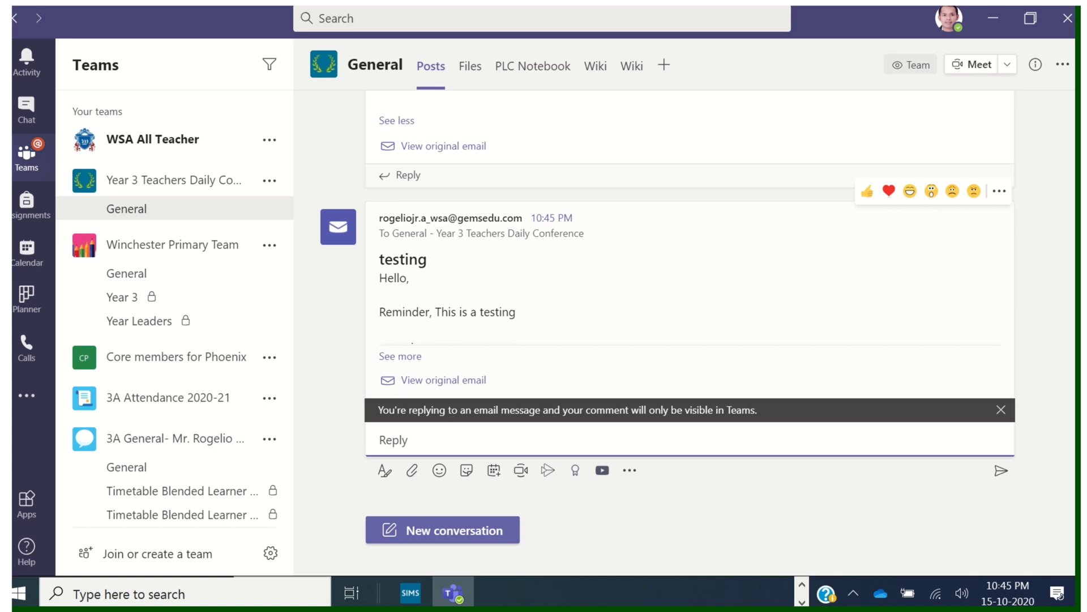
{"action": "key", "text": "Escape"}
{"action": "scroll", "coordinate": [663, 297], "scroll_direction": "up", "scroll_amount": 3}
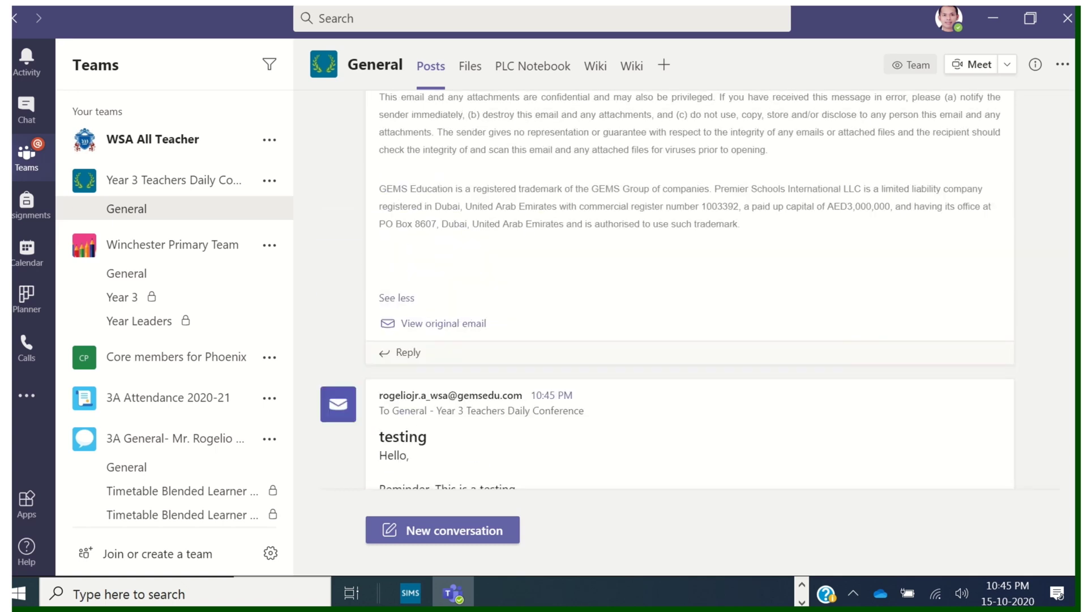
{"action": "scroll", "coordinate": [663, 297], "scroll_direction": "down", "scroll_amount": 3}
{"action": "left_click", "coordinate": [407, 497]}
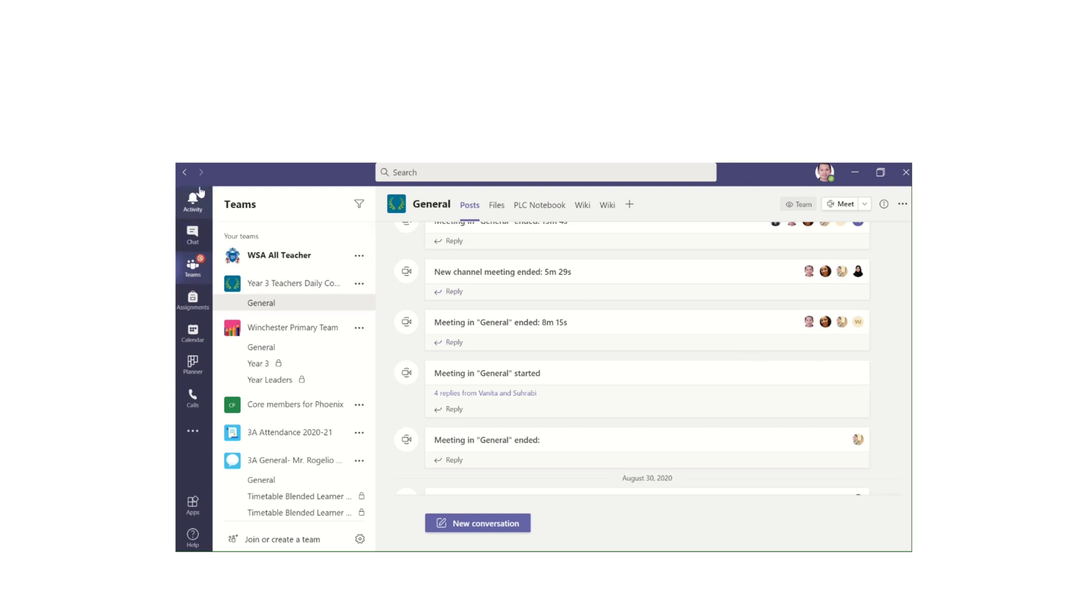
{"action": "left_click", "coordinate": [193, 435]}
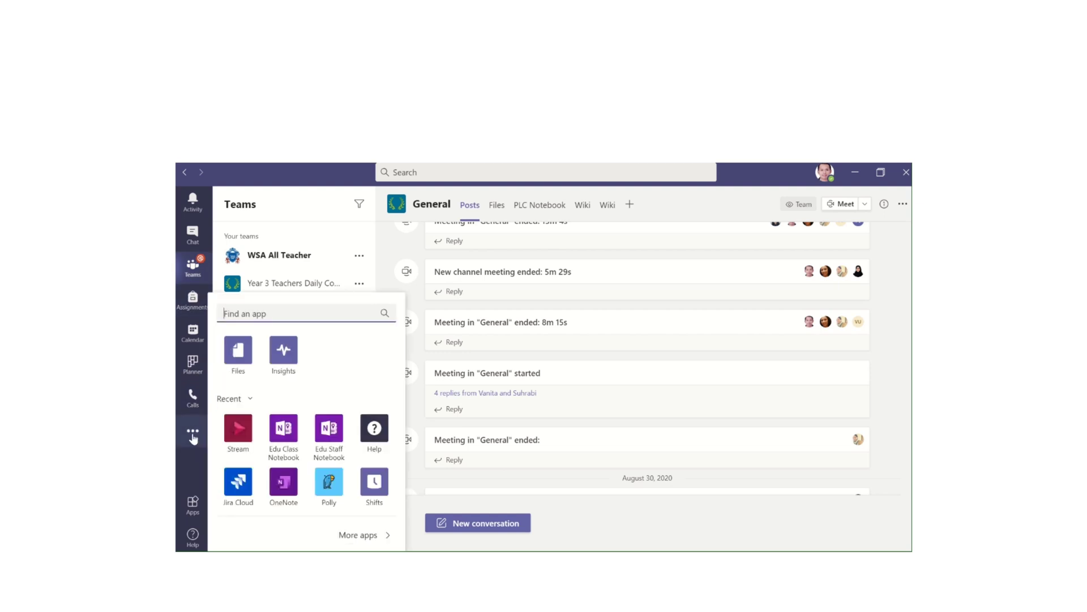
{"action": "scroll", "coordinate": [290, 425], "scroll_direction": "down", "scroll_amount": 2}
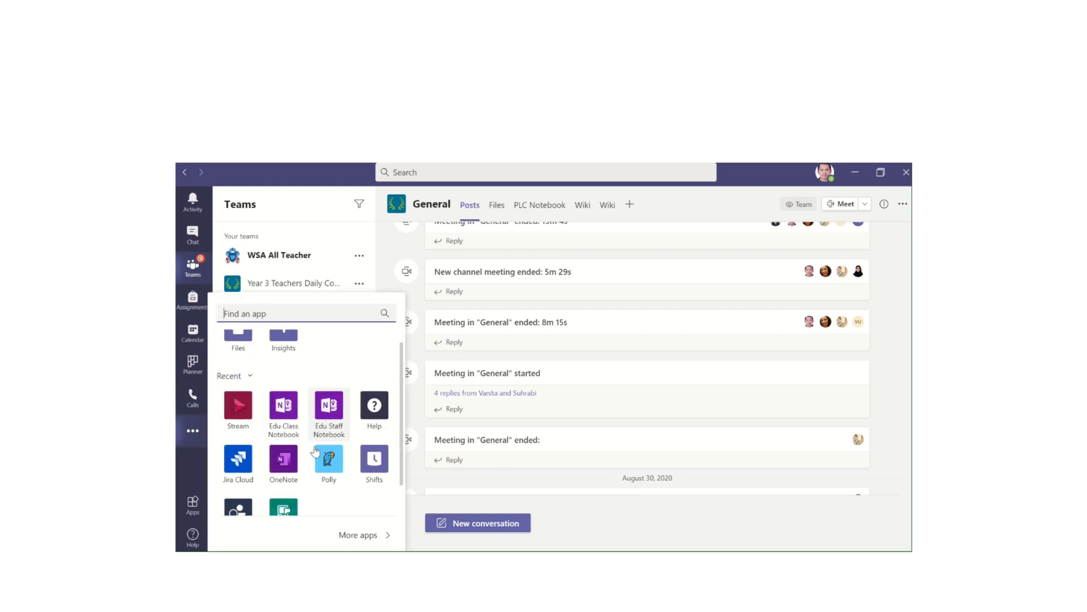
{"action": "scroll", "coordinate": [323, 454], "scroll_direction": "up", "scroll_amount": 2}
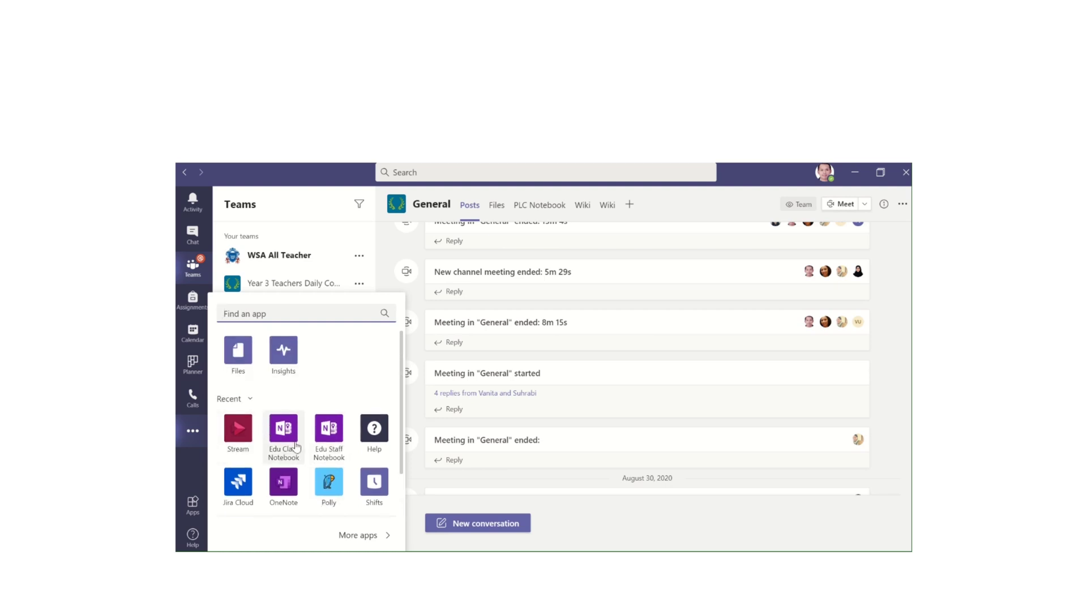
{"action": "scroll", "coordinate": [281, 438], "scroll_direction": "down", "scroll_amount": 2}
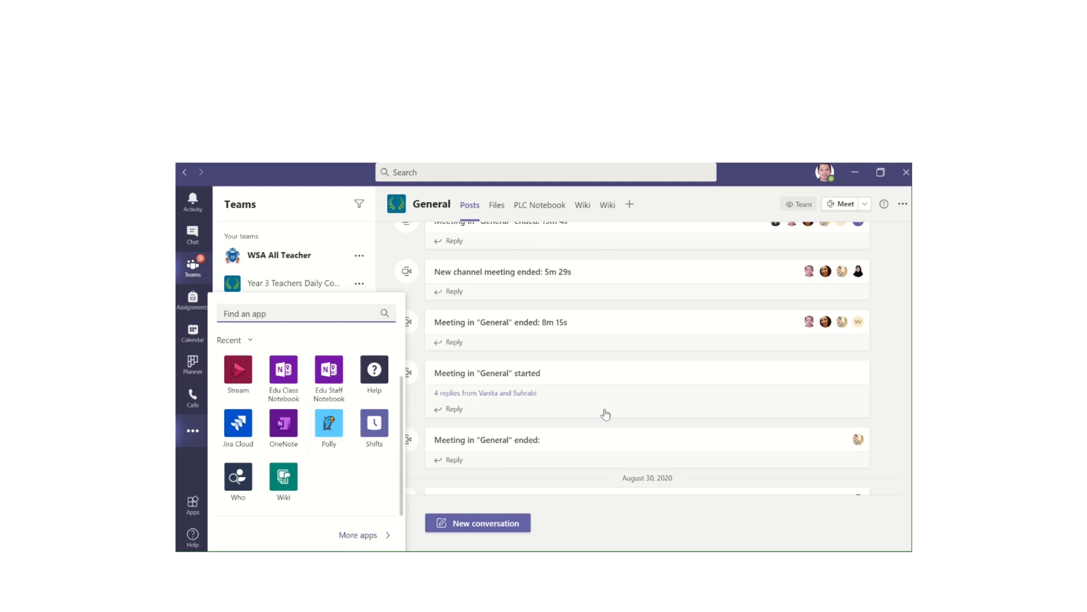
{"action": "scroll", "coordinate": [624, 418], "scroll_direction": "up", "scroll_amount": 2}
{"action": "left_click", "coordinate": [624, 417]}
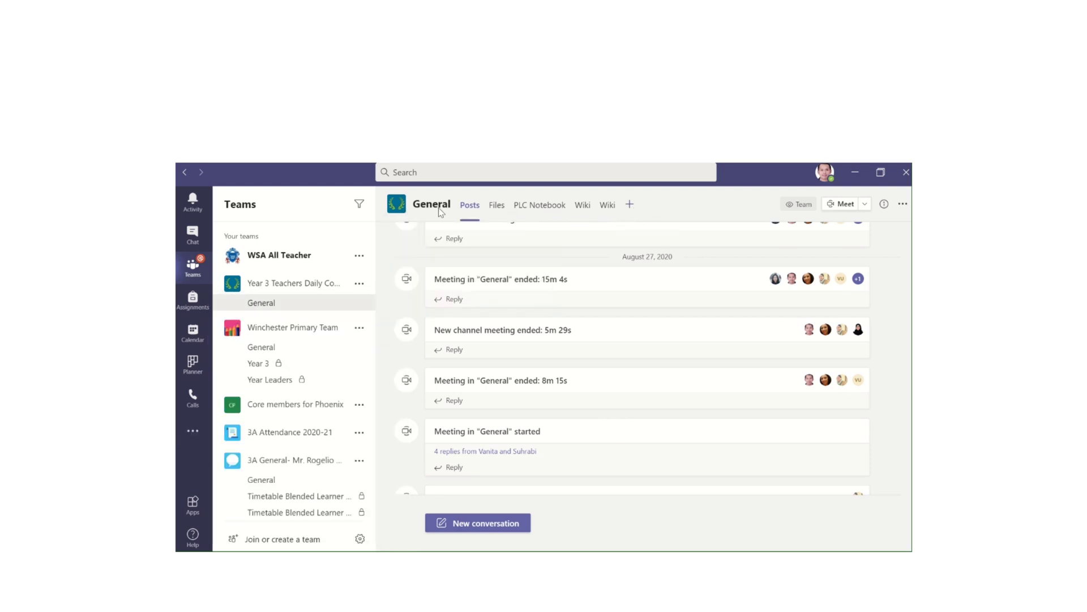
Step: Add a YouTube tab with 'Teamwork and its Importance' from roj's educ channel
{"action": "left_click", "coordinate": [630, 206]}
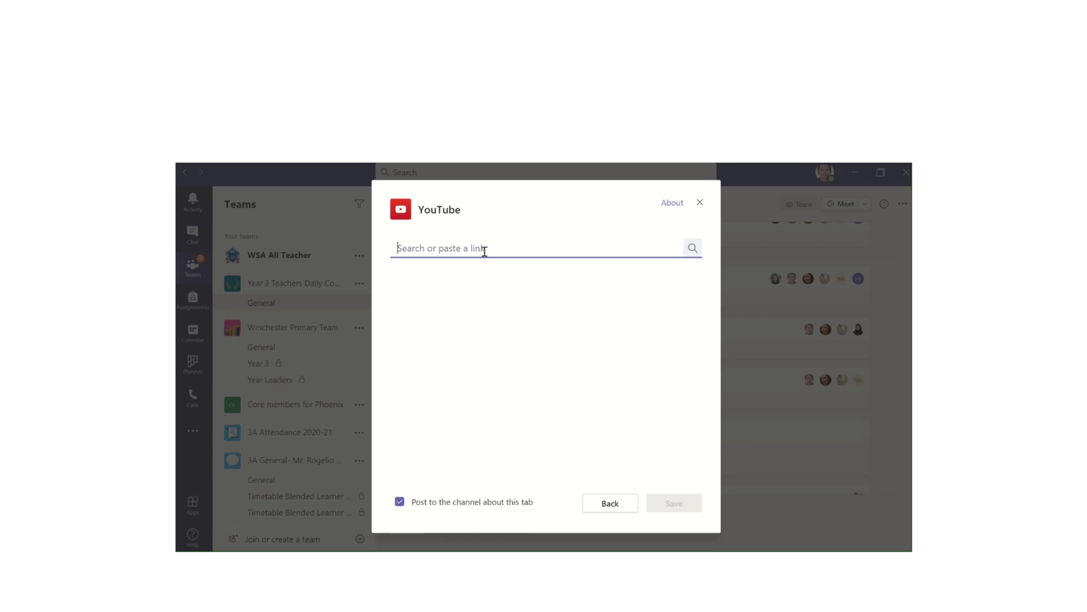
{"action": "type", "text": "roj's educ channel"}
{"action": "left_click", "coordinate": [694, 249]}
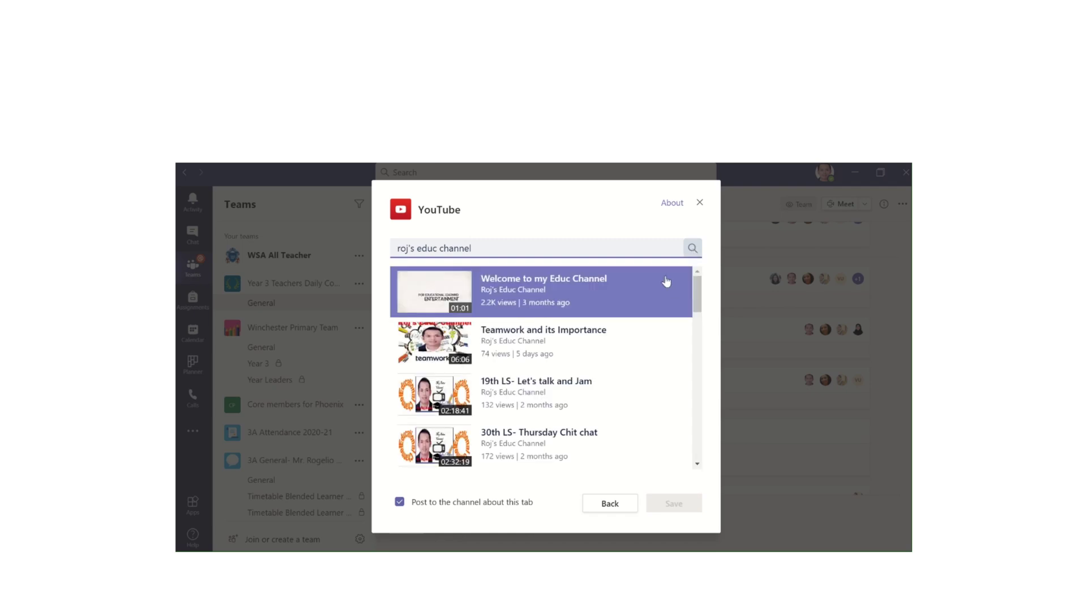
{"action": "left_click", "coordinate": [532, 341]}
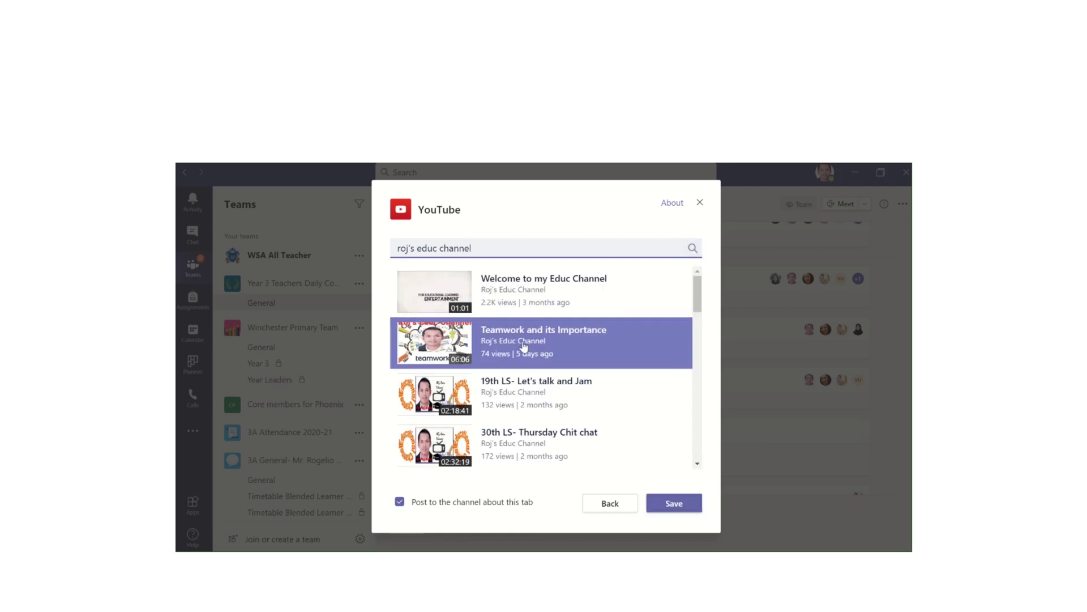
{"action": "left_click", "coordinate": [671, 504]}
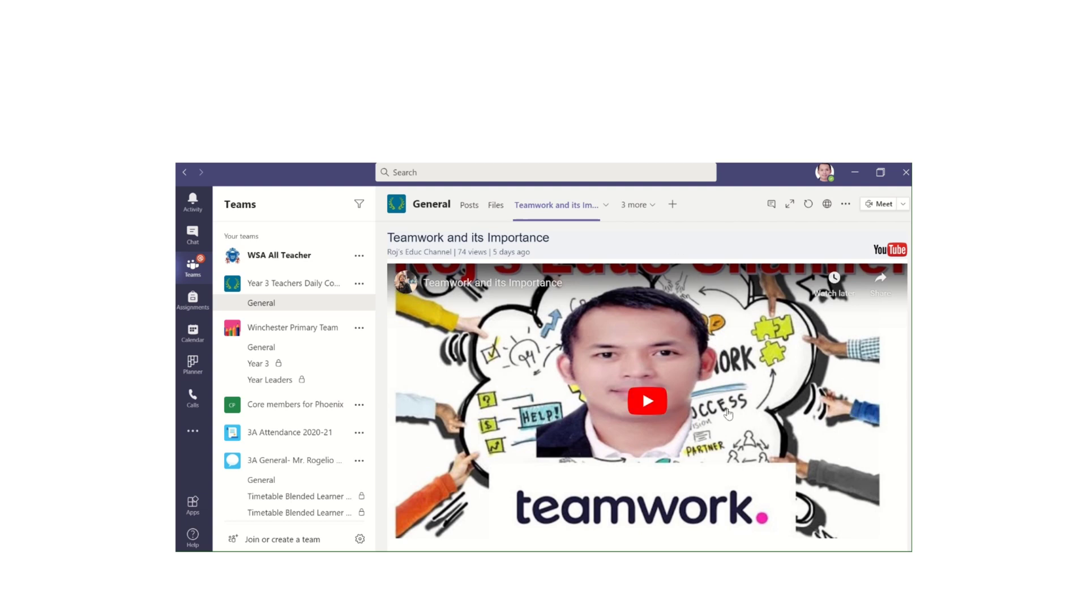
Step: Select and deselect the video's subtitle line, then return to the channel's Posts
{"action": "triple_click", "coordinate": [629, 251]}
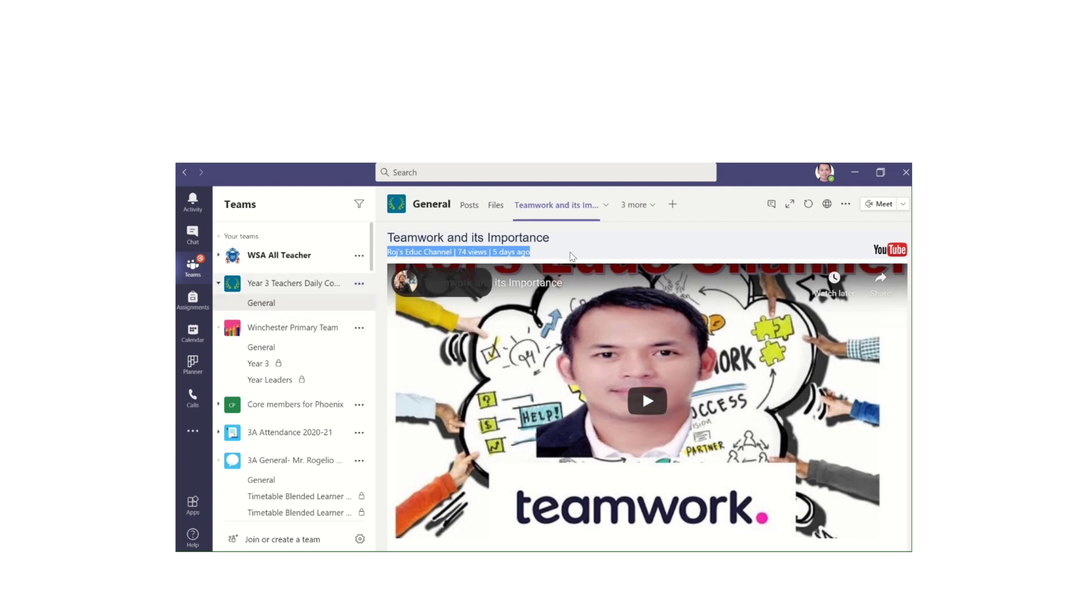
{"action": "left_click", "coordinate": [834, 248]}
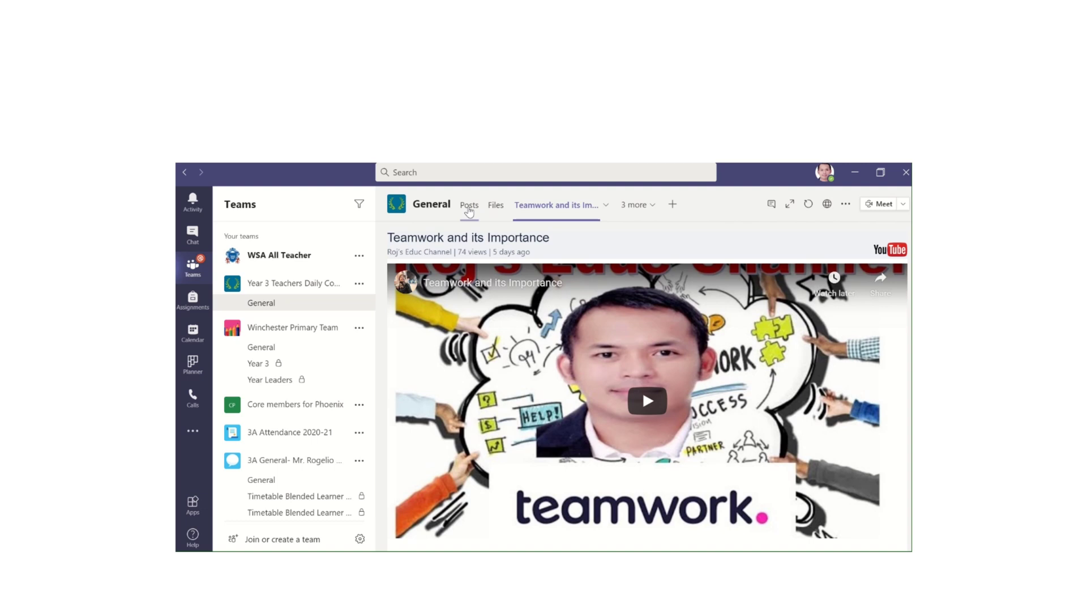
{"action": "left_click", "coordinate": [469, 206]}
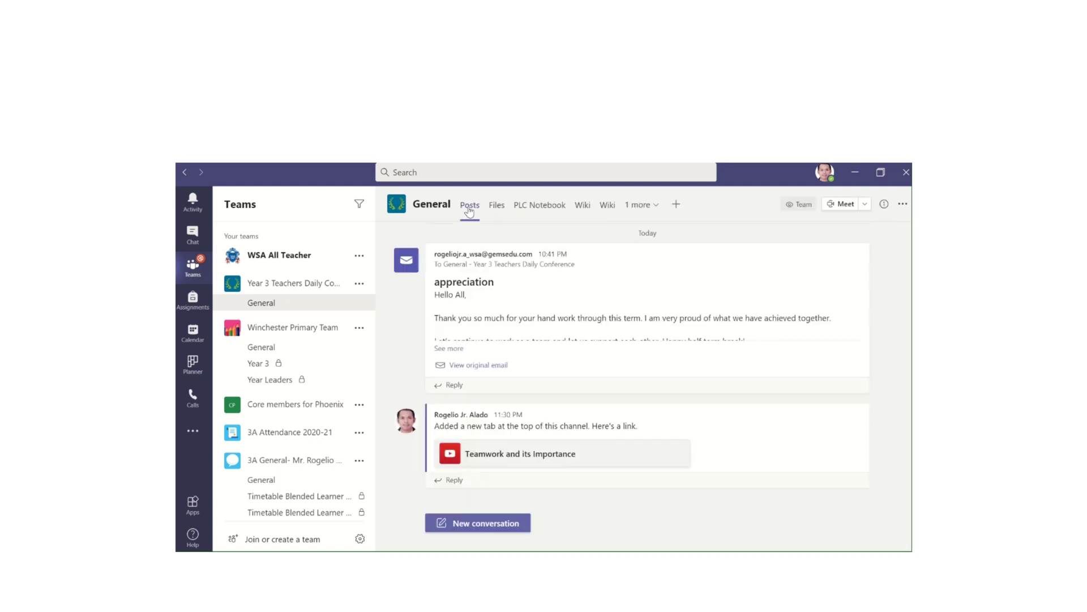
Step: Reply to the tab announcement and launch Forms from the messaging apps list
{"action": "left_click", "coordinate": [452, 481]}
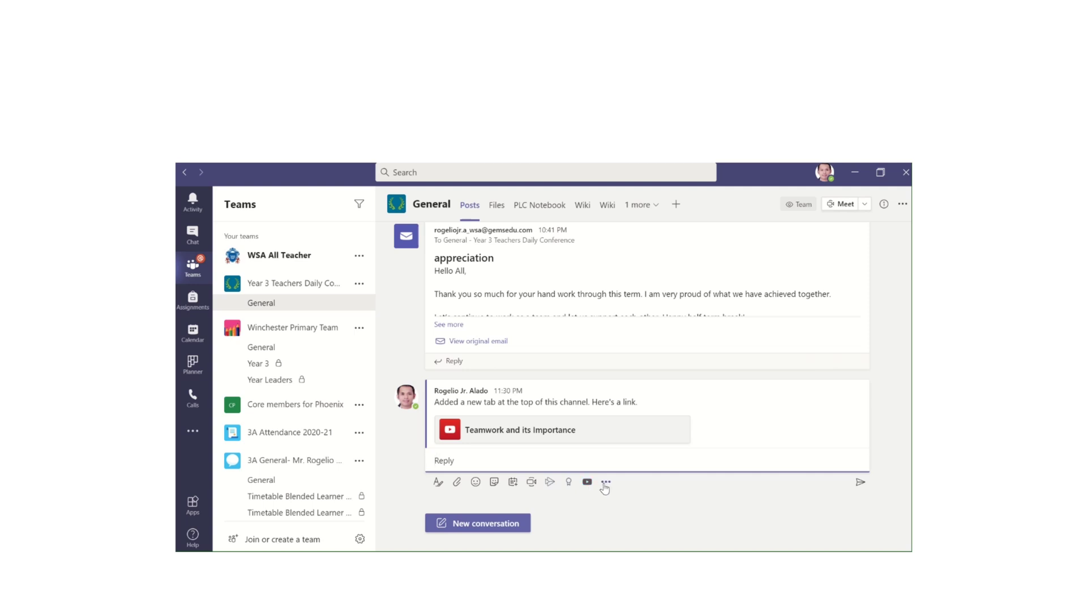
{"action": "left_click", "coordinate": [605, 482]}
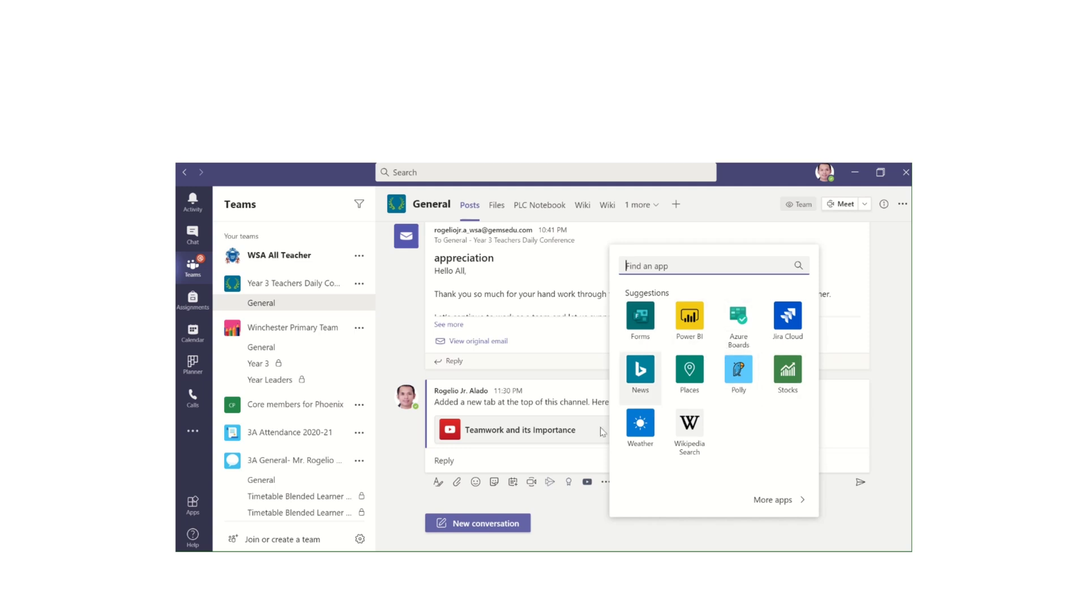
{"action": "left_click", "coordinate": [596, 505]}
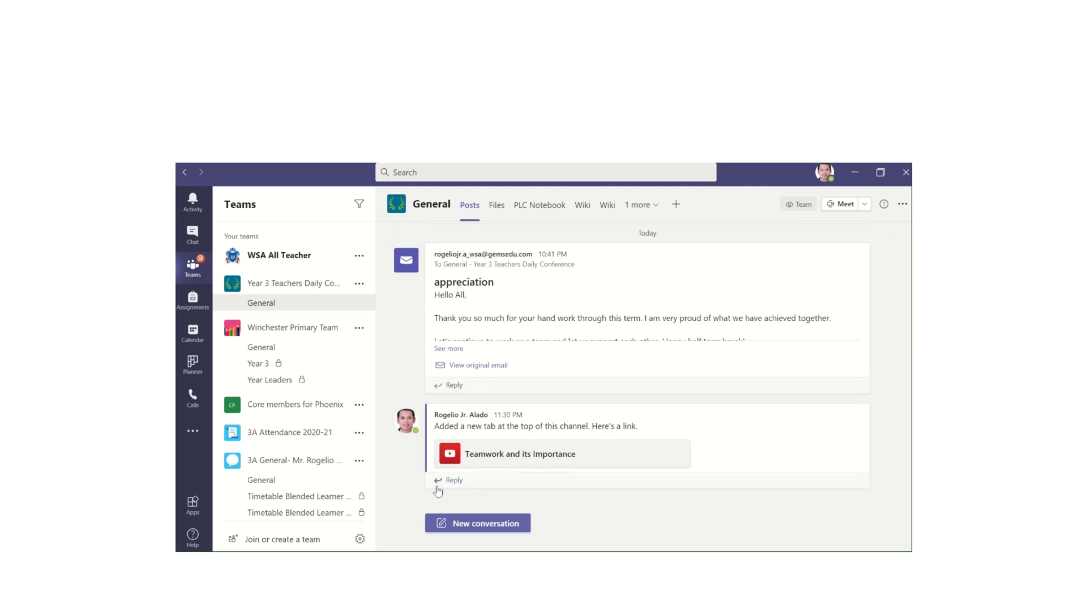
{"action": "left_click", "coordinate": [451, 479]}
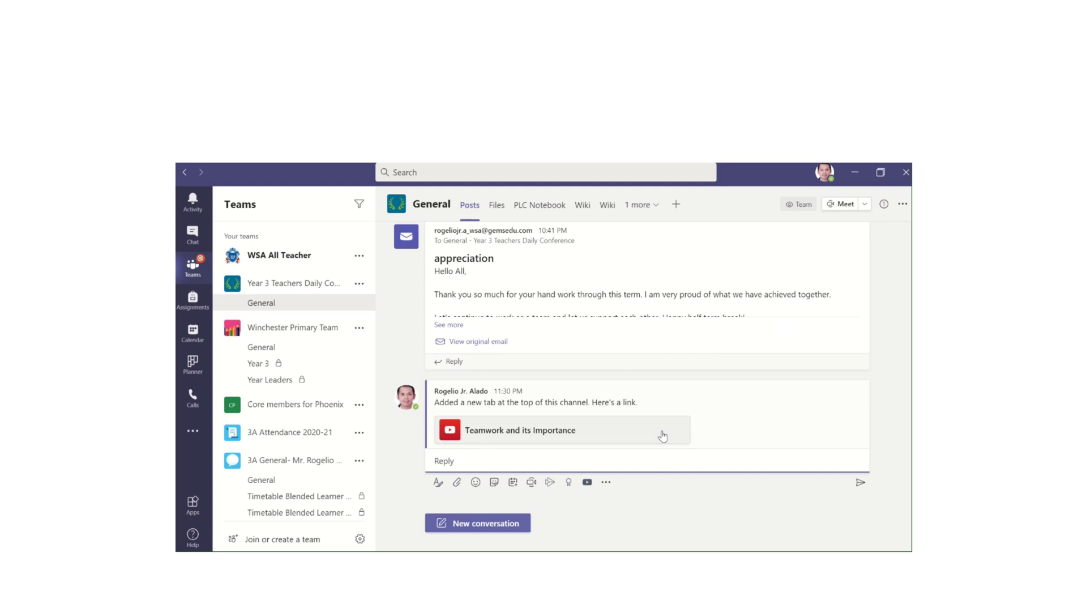
{"action": "left_click", "coordinate": [606, 482]}
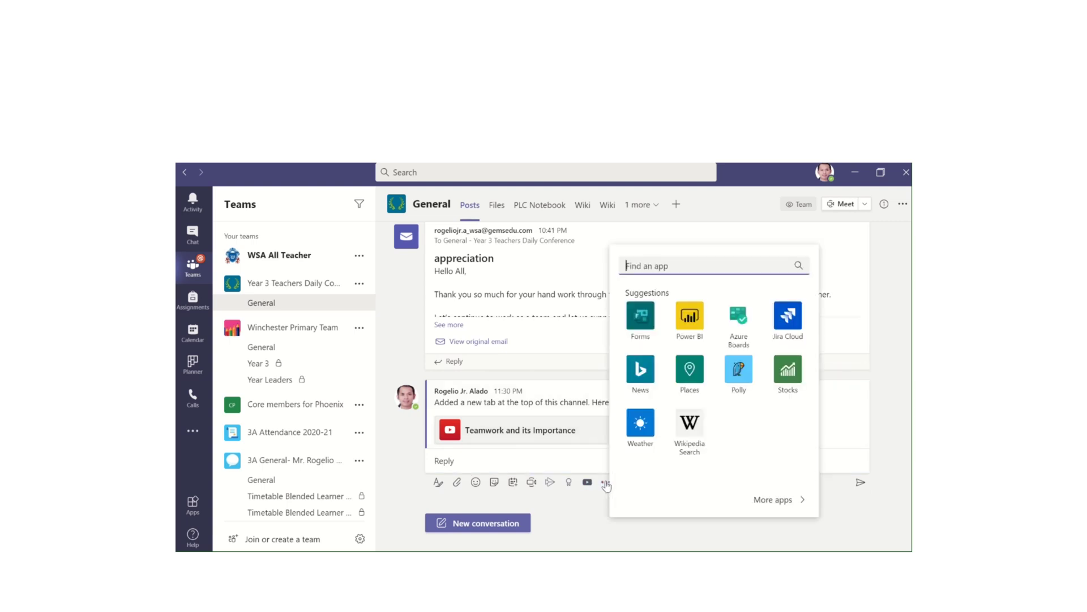
{"action": "left_click", "coordinate": [645, 325]}
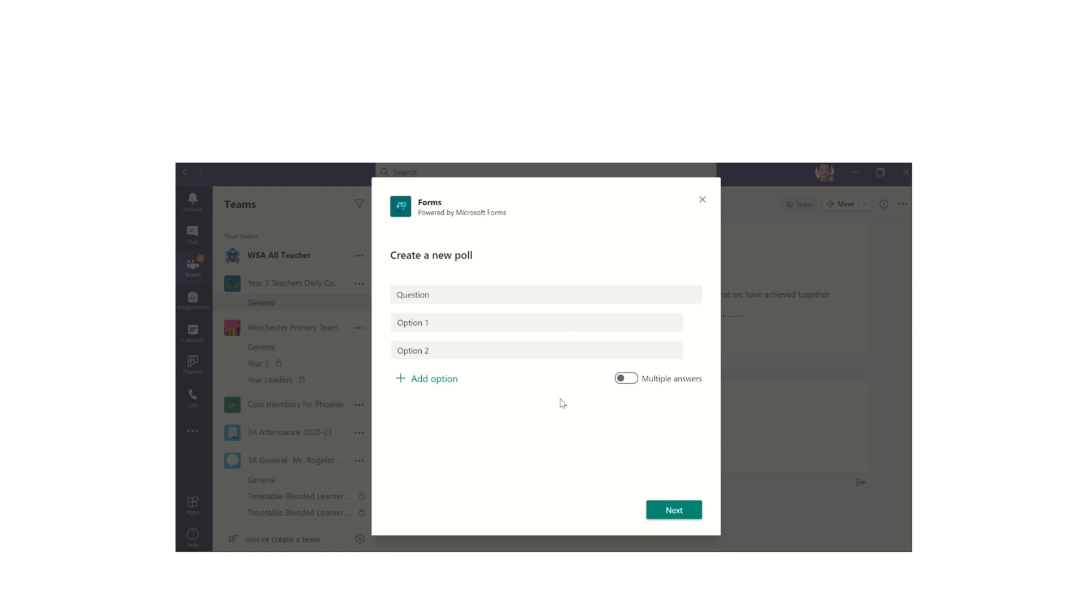
Step: Focus the Question field of the 'Create a new poll' form
{"action": "left_click", "coordinate": [437, 293]}
Step: Close the poll form and messaging apps list, leaving the announcement without a reply
{"action": "left_click", "coordinate": [703, 200]}
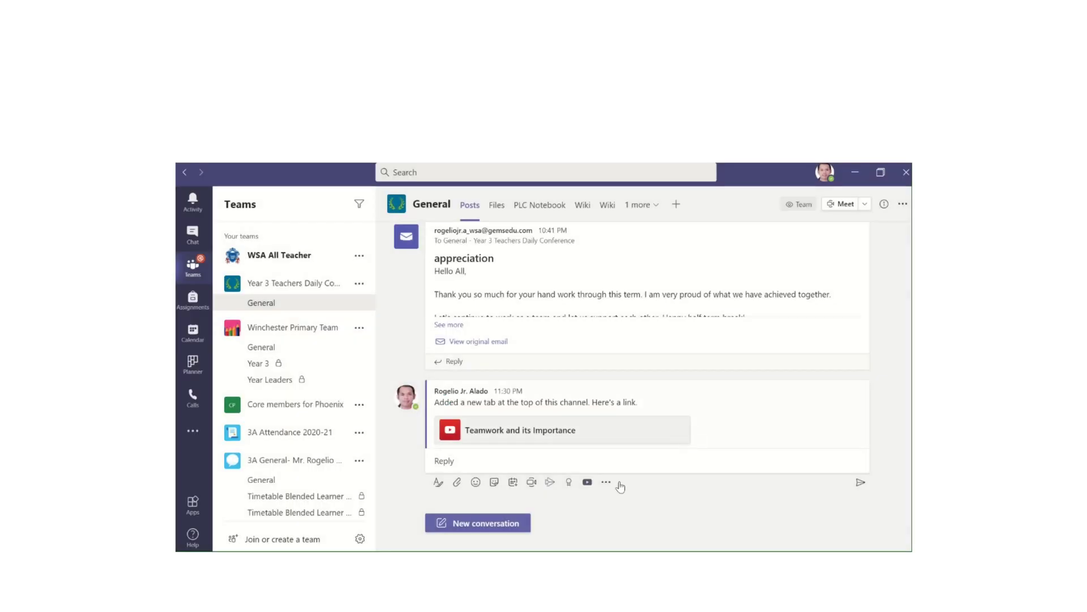
{"action": "left_click", "coordinate": [606, 482]}
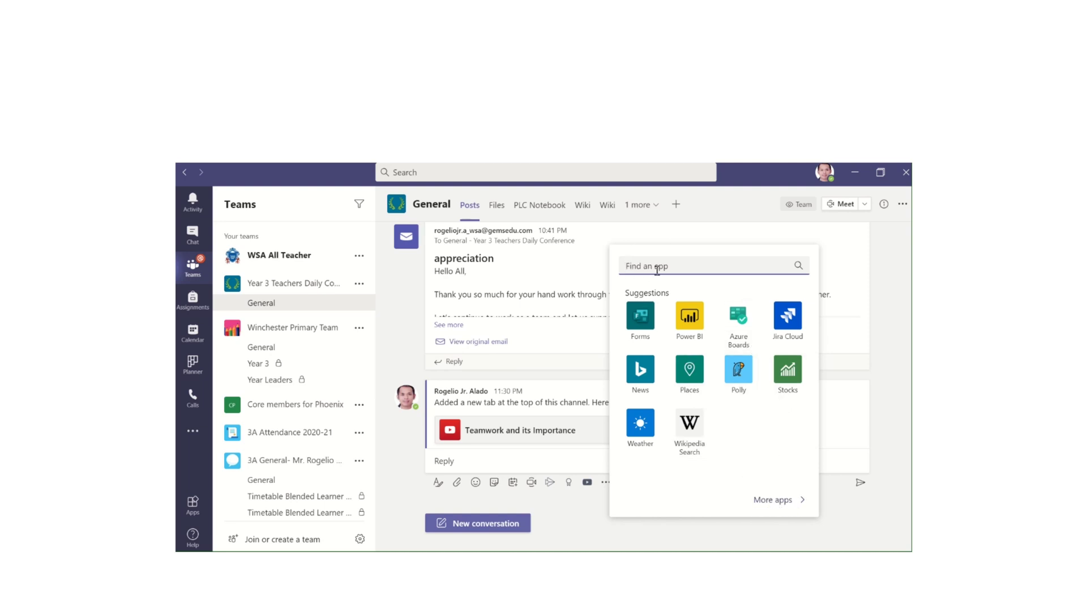
{"action": "left_click", "coordinate": [599, 508]}
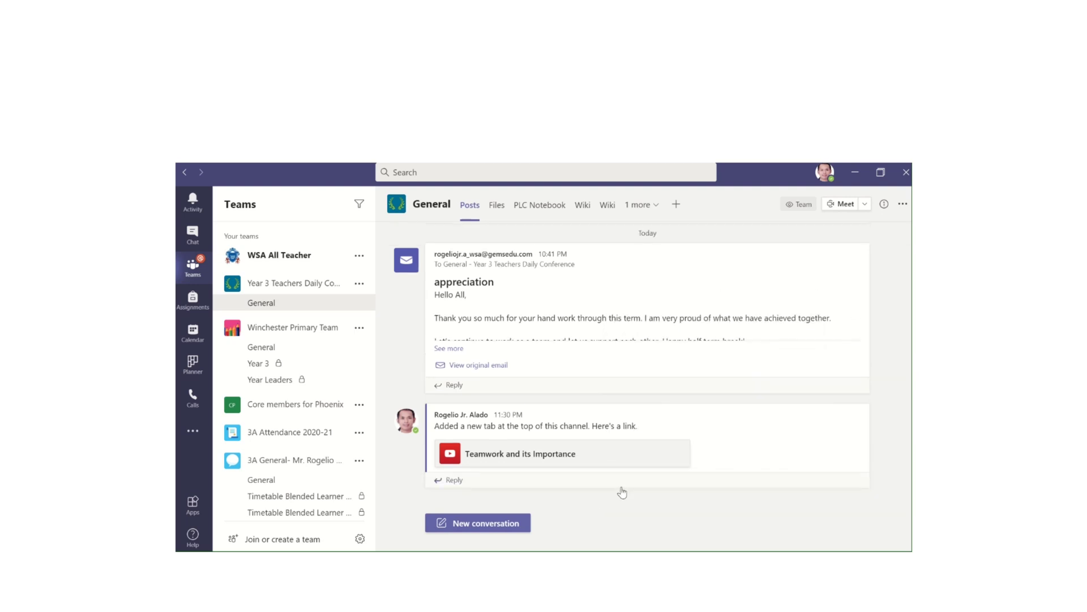